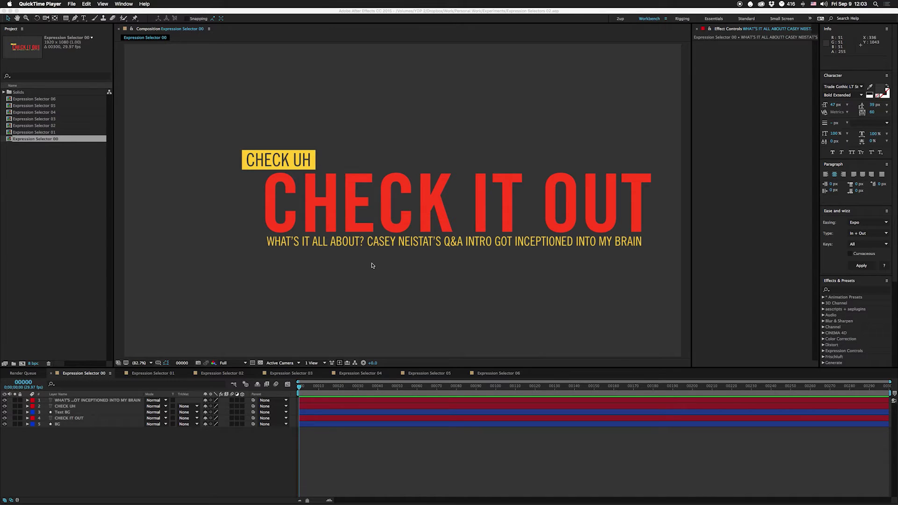
Preview the red letter cycling through LOOPING in Expression Selector 01, then switch to Expression Selector 02
left_click(150, 373)
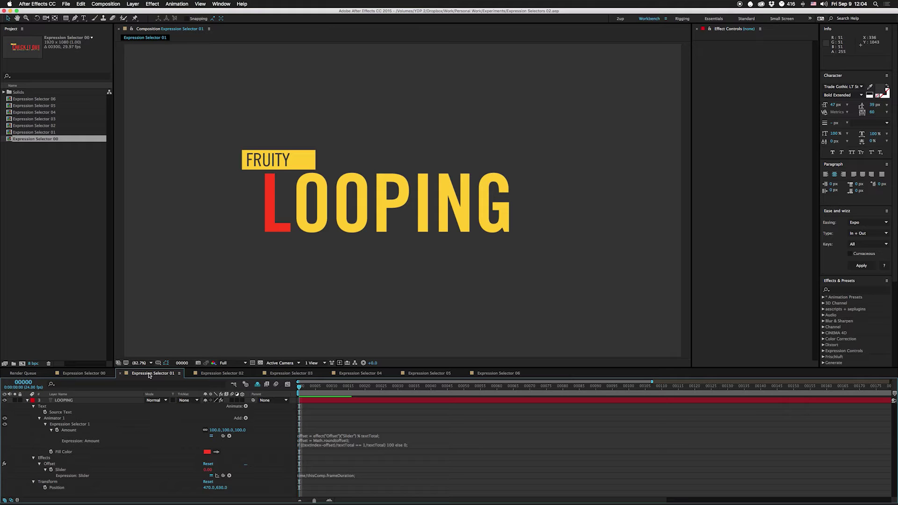
key("space")
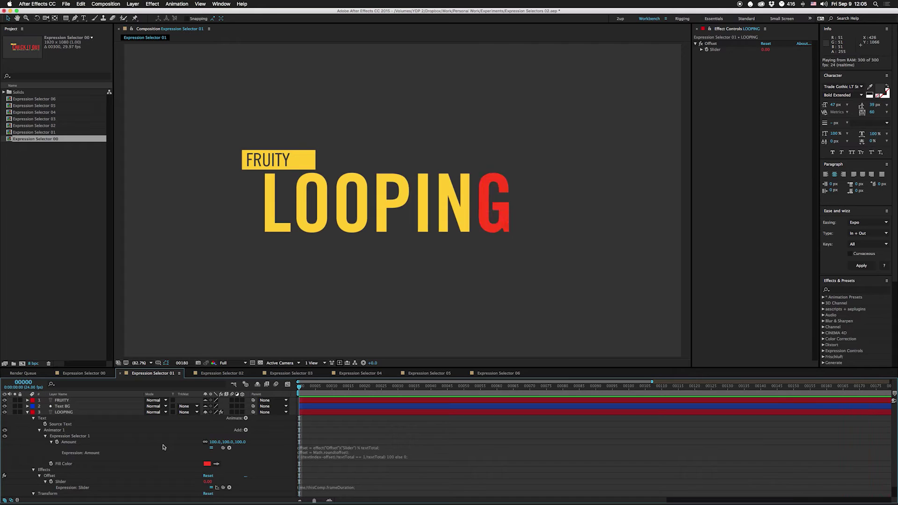
key("space")
key("Page_Down")
key("Page_Down")
key("Page_Down")
key("Page_Down")
key("Page_Down")
key("Page_Down")
key("Page_Down")
key("Page_Down")
key("Page_Down")
key("Page_Down")
key("Page_Down")
key("Page_Down")
key("Page_Down")
key("Page_Down")
key("Page_Down")
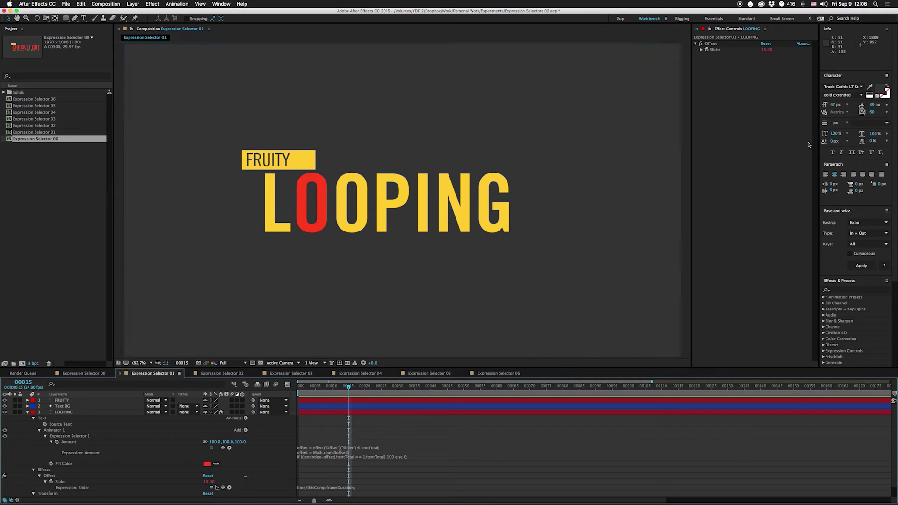
left_click(341, 258)
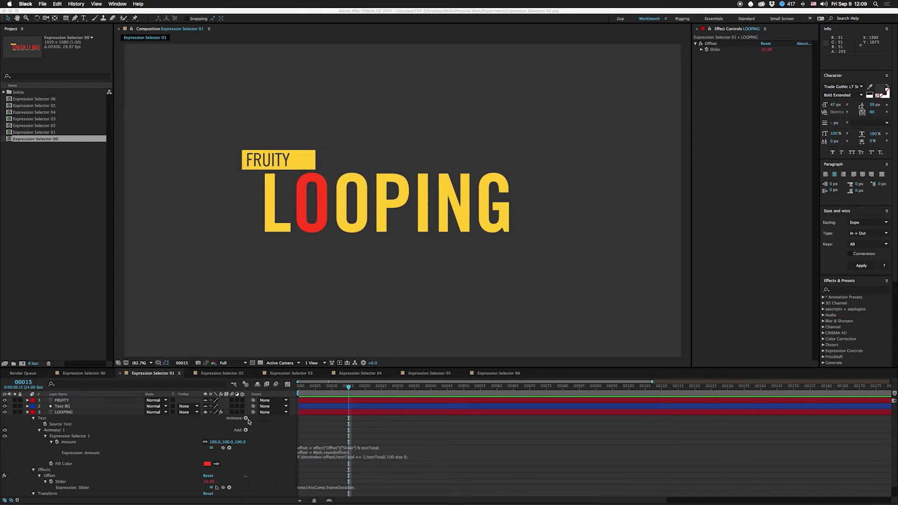
left_click(221, 375)
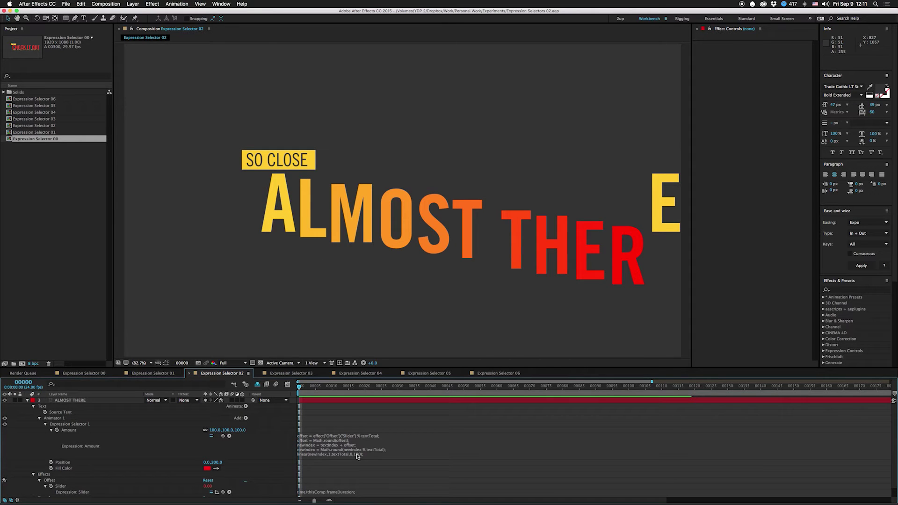
Play the ALMOST THERE wave, then switch to the FULL LOOPING composition, Expression Selector 03
key("space")
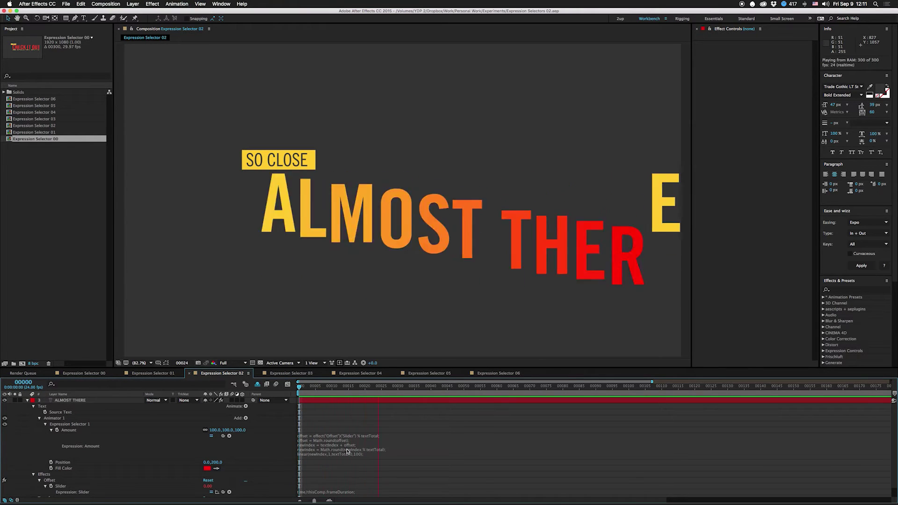
left_click(296, 374)
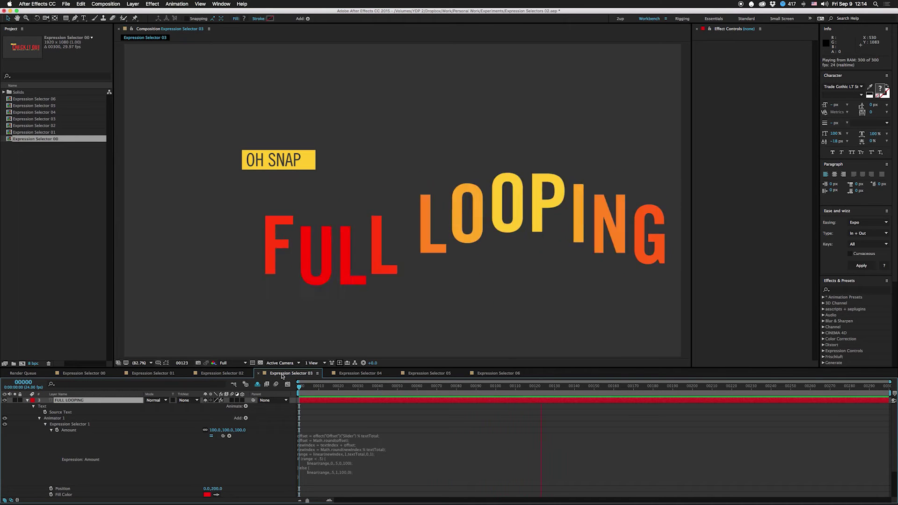
Preview the REMEMBER? text riding the heart path in Expression Selector 04
left_click(365, 377)
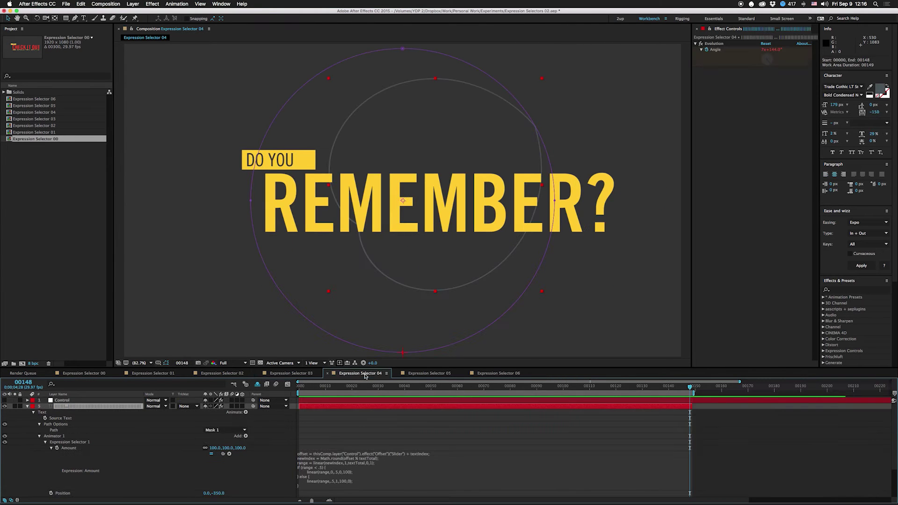
key("space")
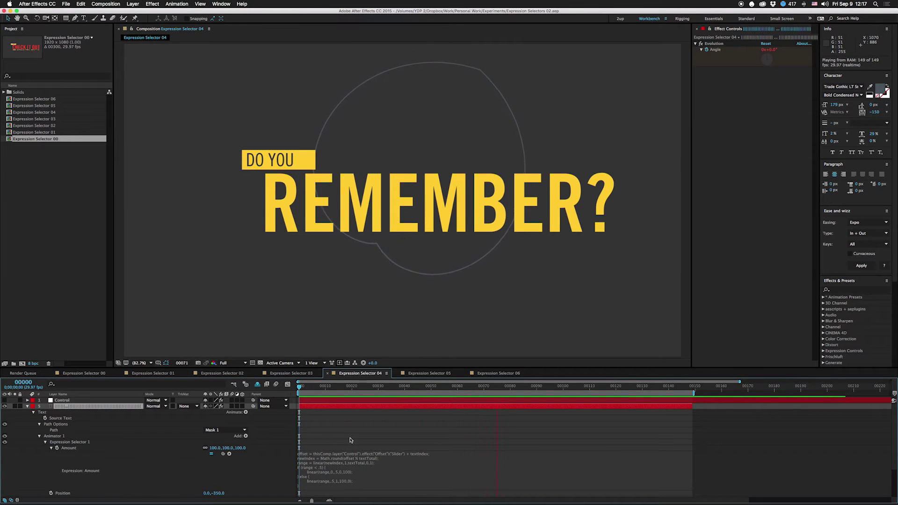
key("space")
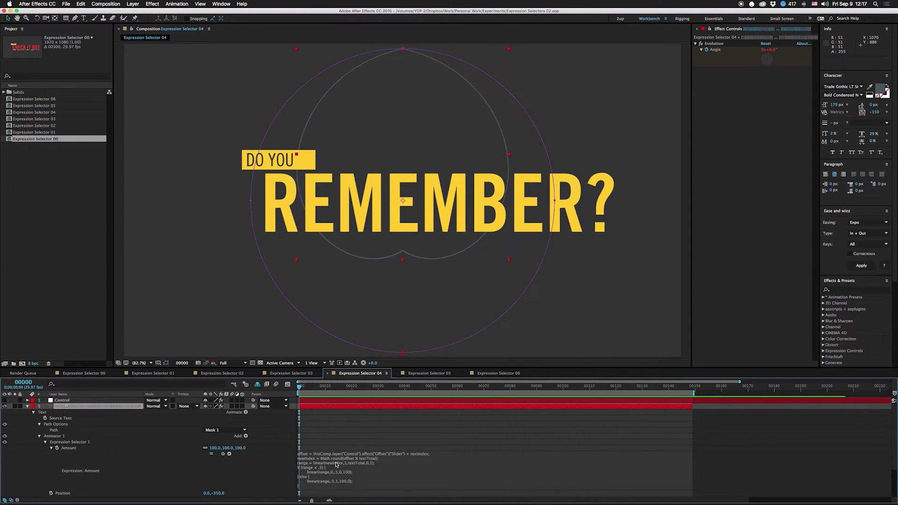
Inspect the text's Amount expression, then switch to Expression Selector 05
left_click(323, 456)
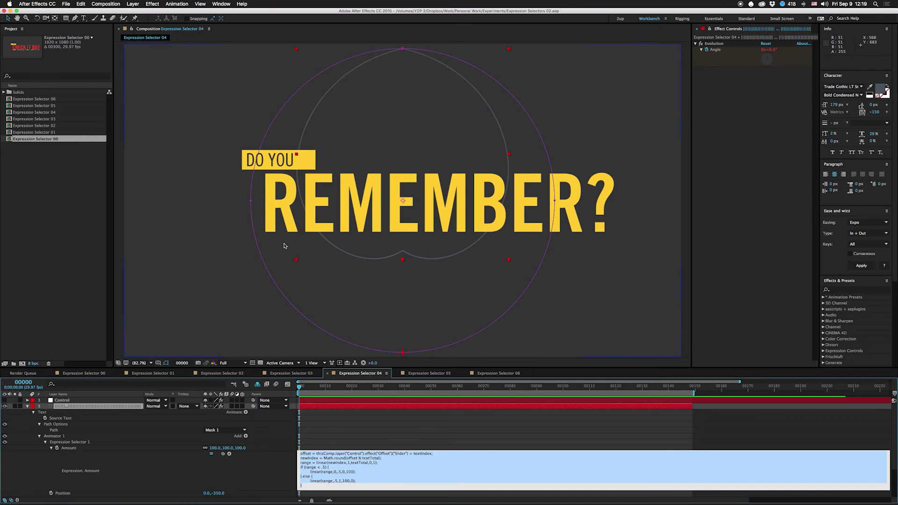
left_click(407, 49)
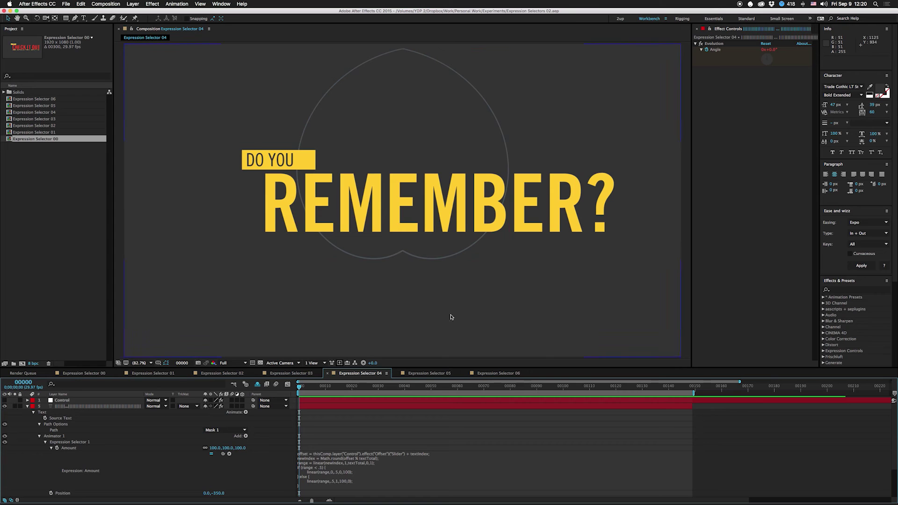
left_click(413, 373)
Inspect the Control layer's sliders and the SMOOTHNESS text's Amount expression
left_click(321, 407)
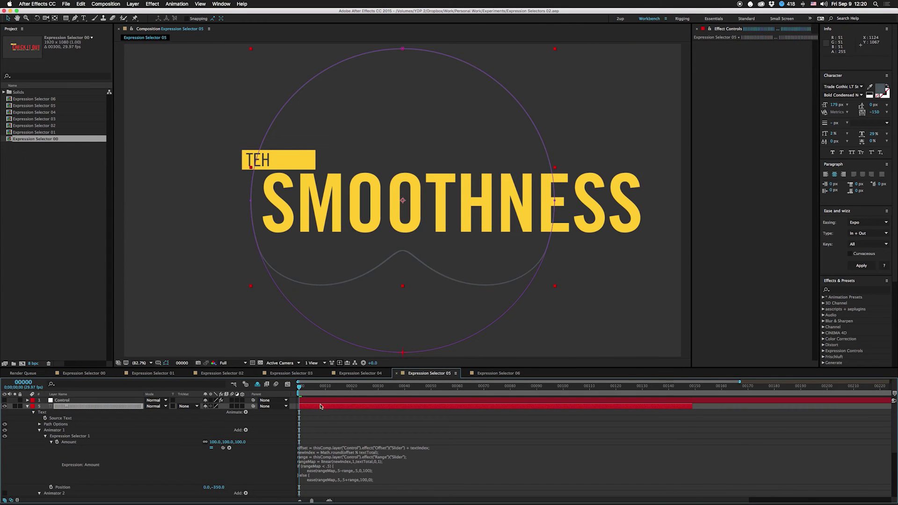
left_click(310, 413)
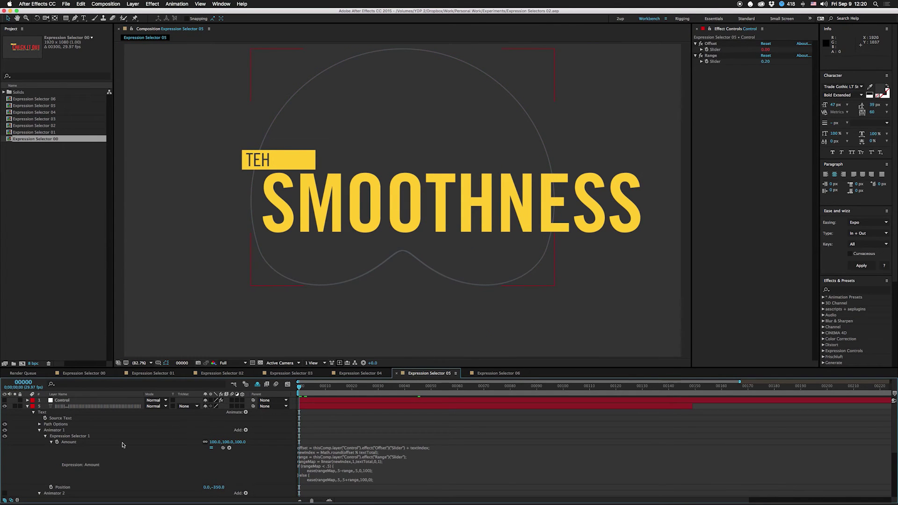
left_click(72, 400)
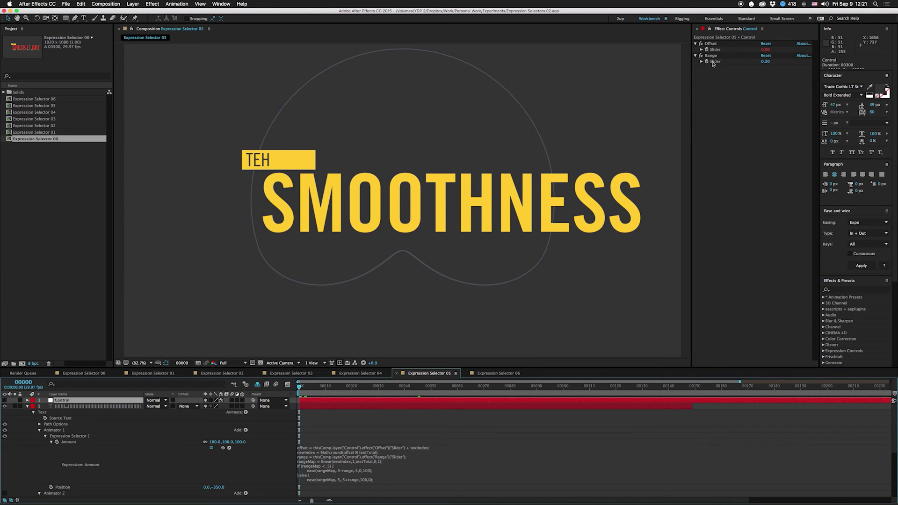
left_click(268, 461)
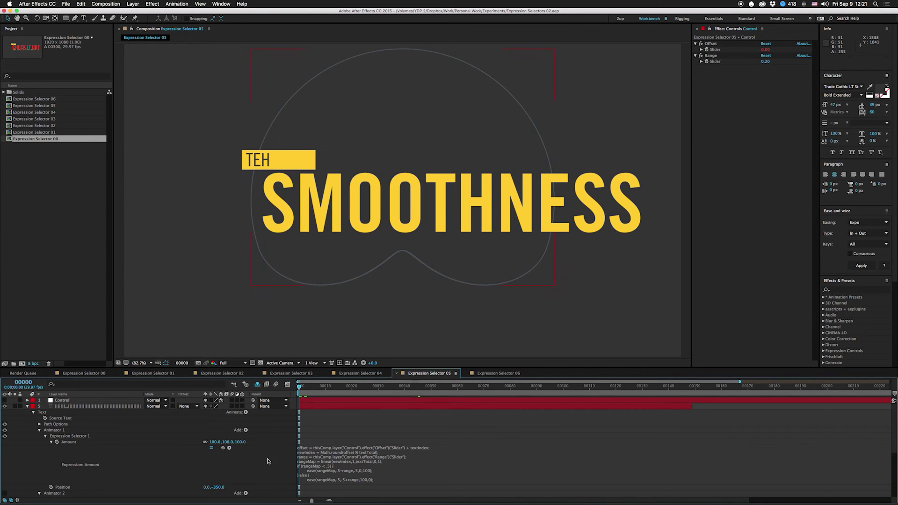
left_click(330, 461)
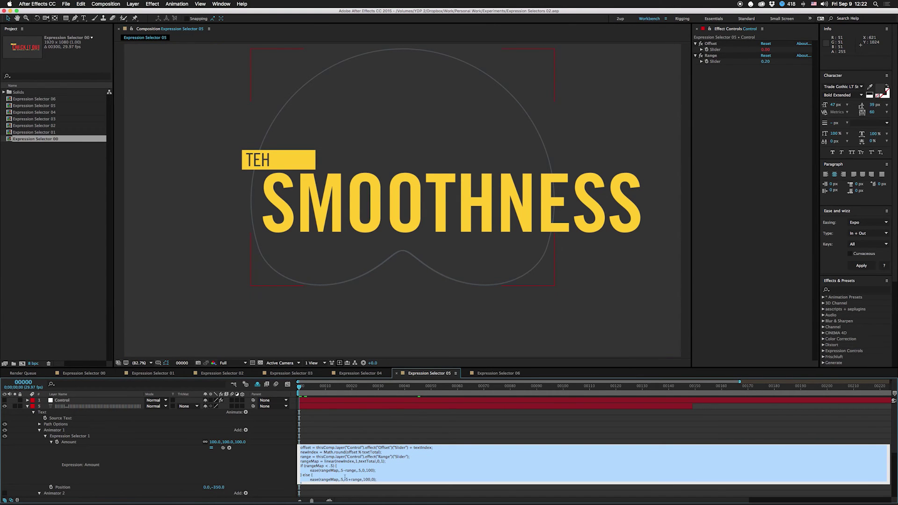
left_click(280, 466)
Try Range values 0.1 and 0.4, settle on 0.2, and preview the wave
left_click(767, 61)
type("0.1")
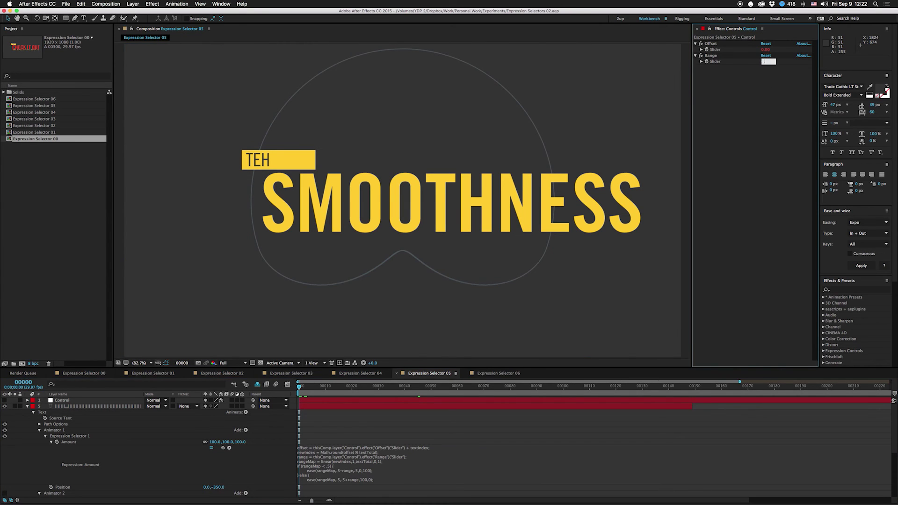
key("Return")
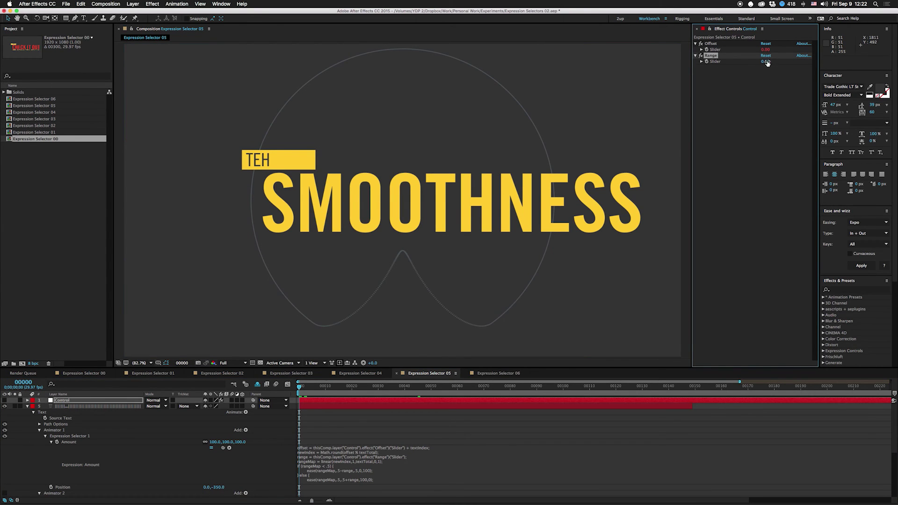
left_click(766, 61)
type(".4")
key("Return")
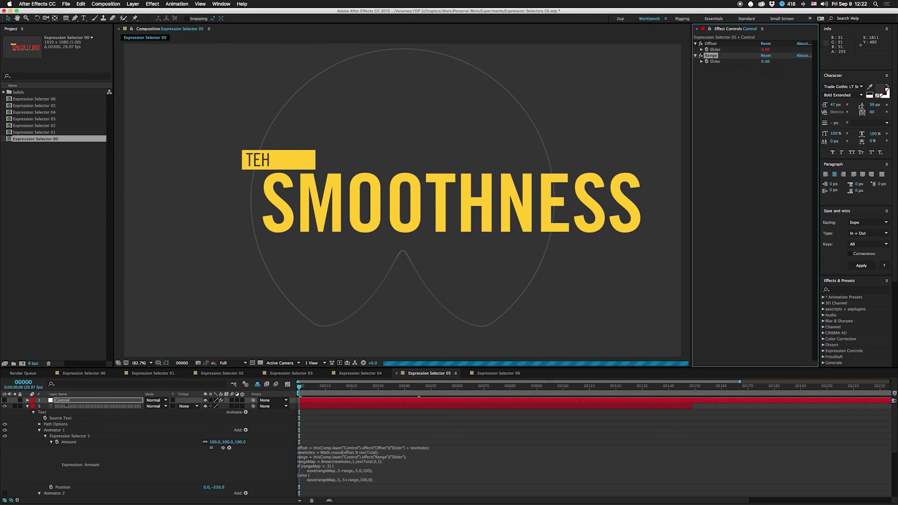
left_click(767, 61)
type(".2")
key("Return")
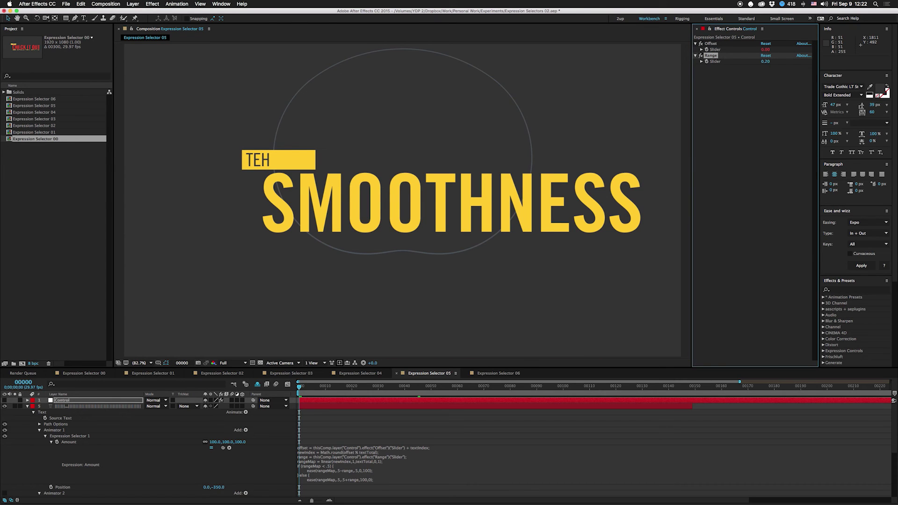
key("space")
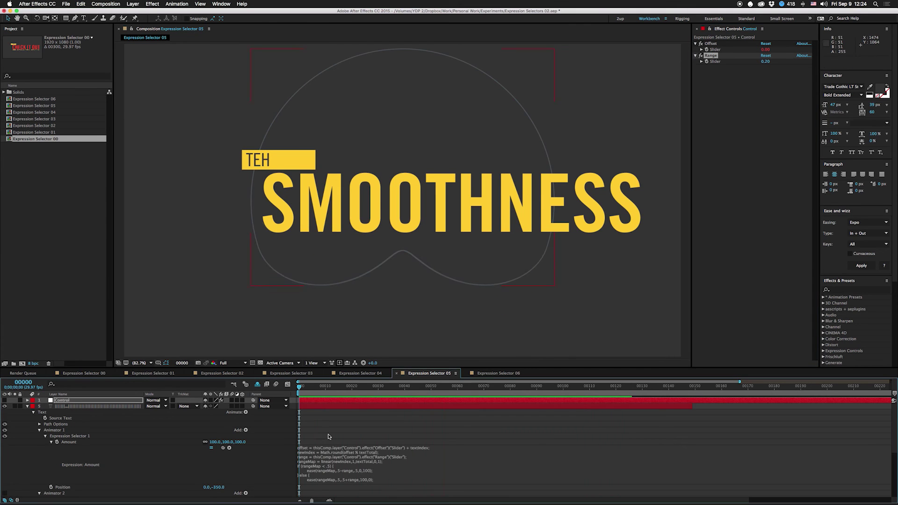
Inspect Animator 2's Range Selector keyframes at frame 38, preview, then switch to Expression Selector 06
scroll(326, 436, "down", 3)
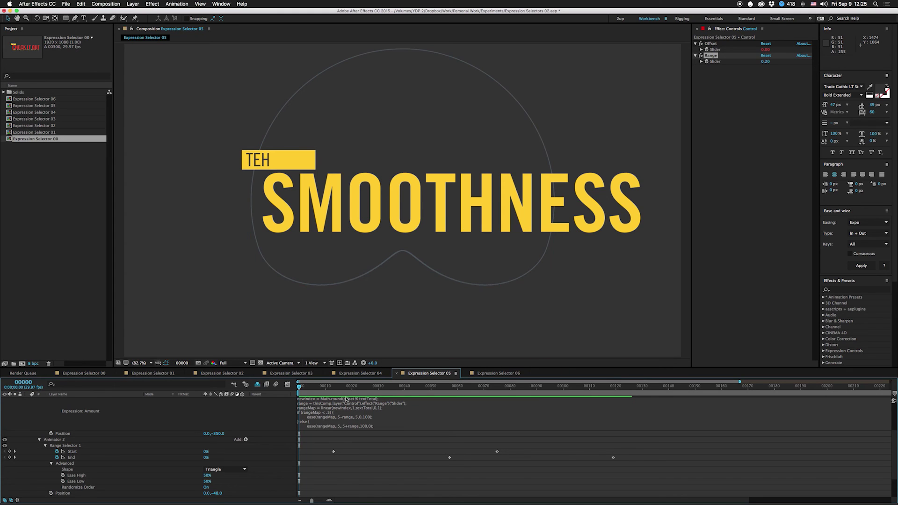
left_click(399, 391)
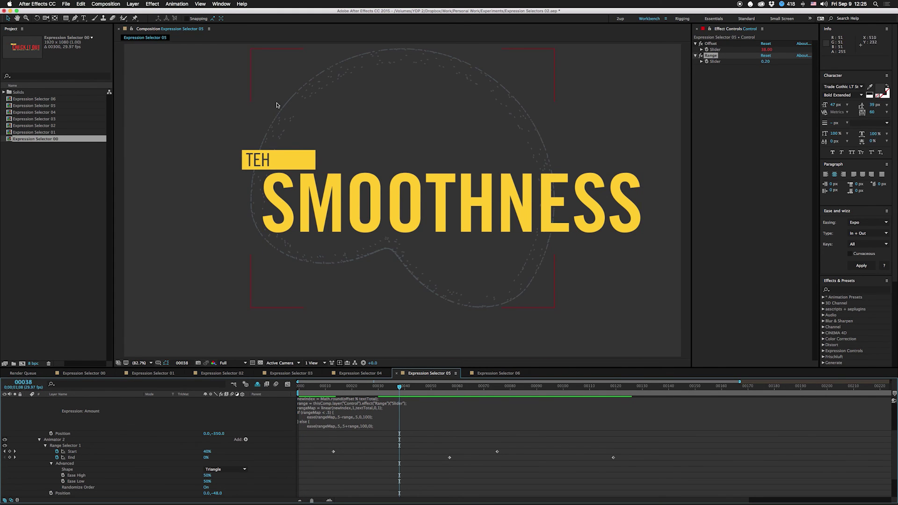
key("space")
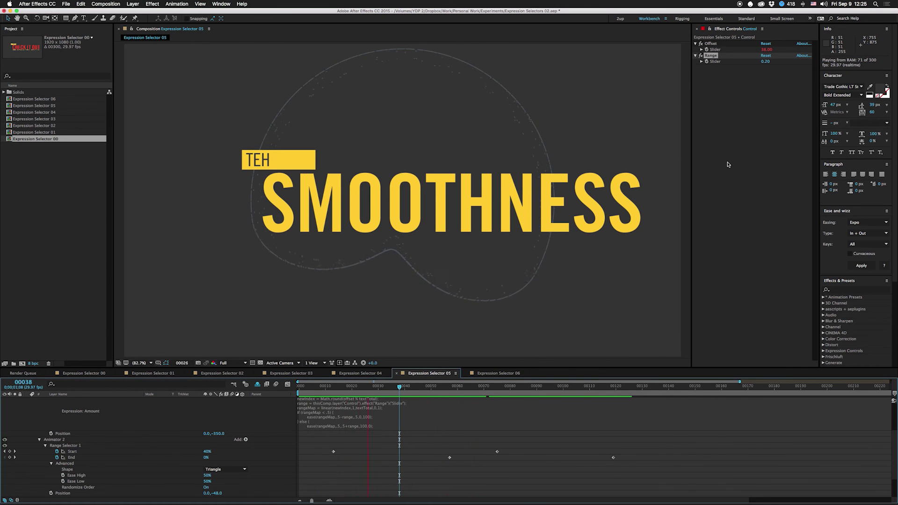
left_click(494, 374)
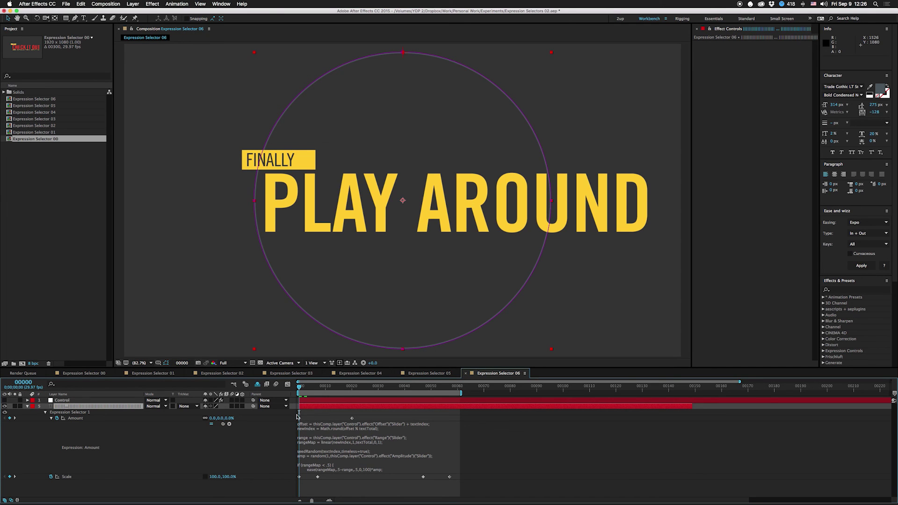
RAM-preview the PLAY AROUND composition's randomized wave around the circle
key("space")
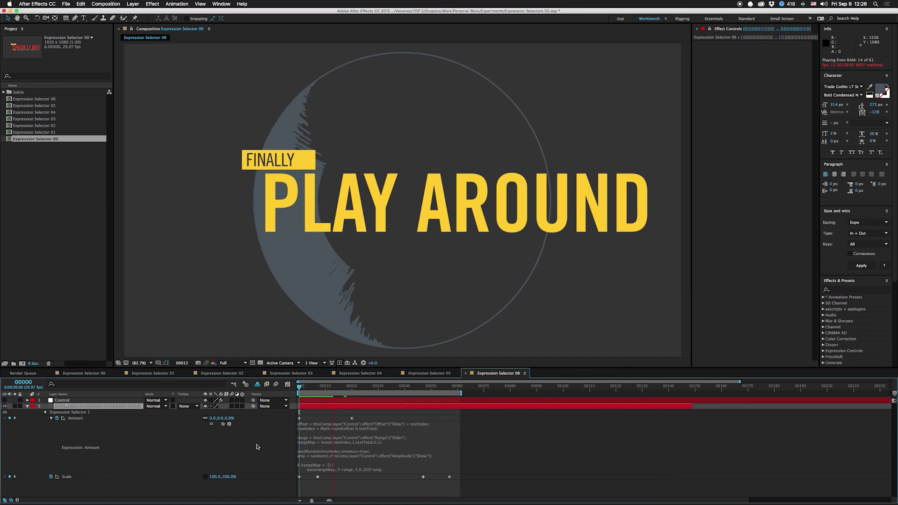